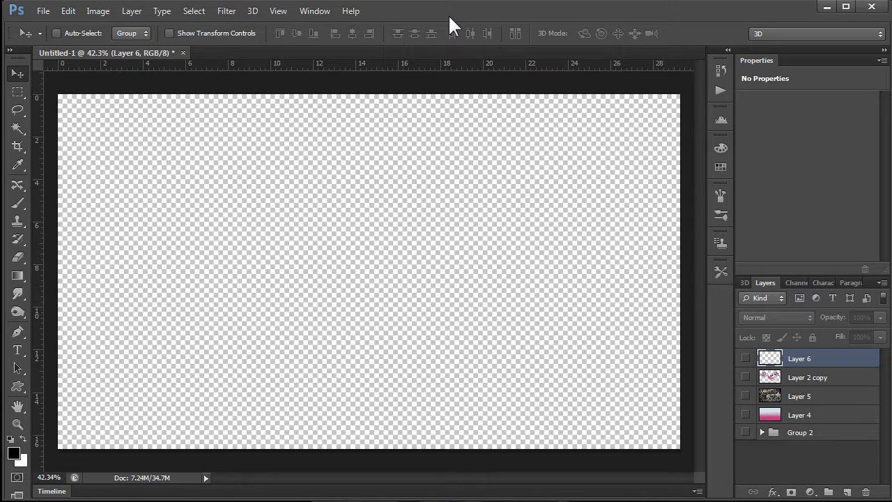
Make Layer 4 and Layer 5 visible and select Layer 5
click(746, 415)
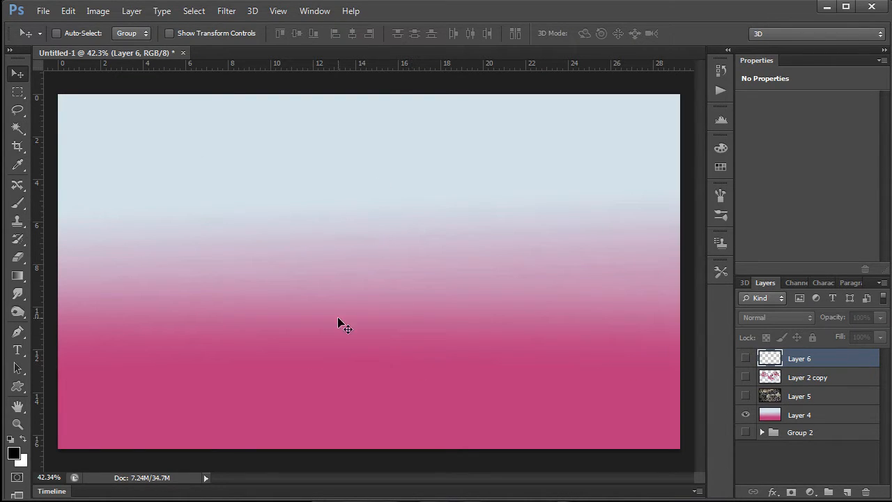
click(746, 396)
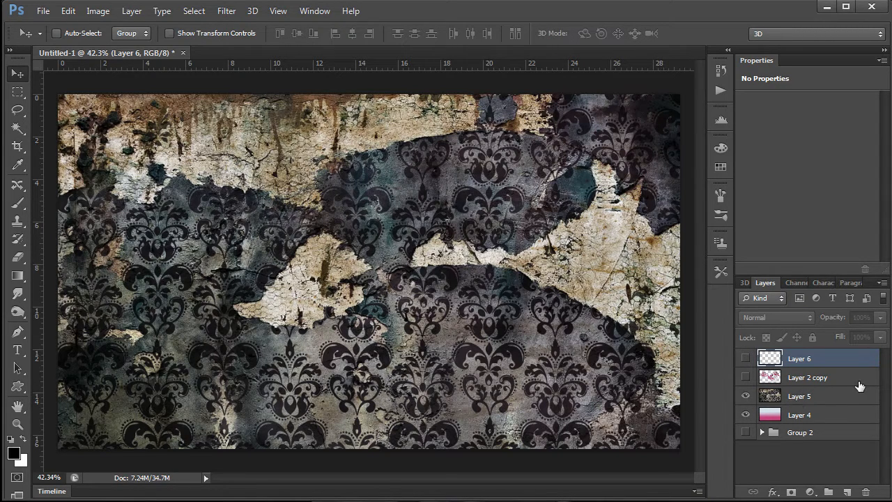
click(805, 396)
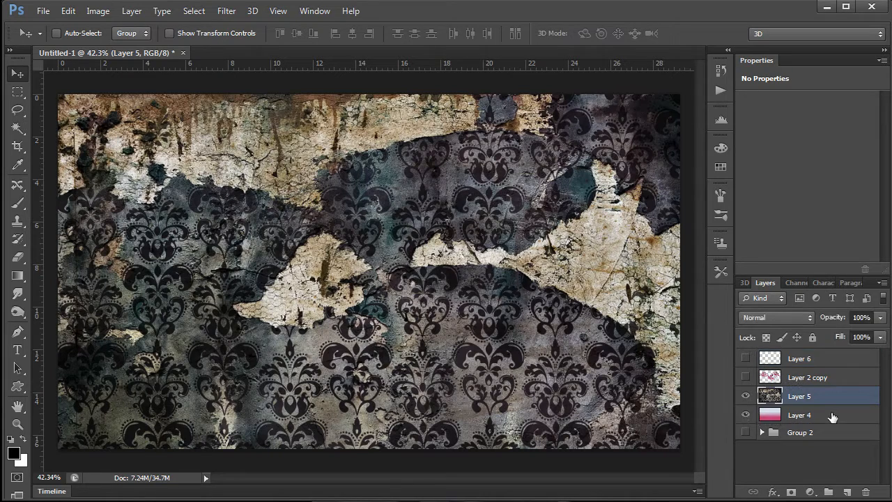
Move Layer 4 above Layer 5, toggle its visibility to compare, and return it beneath Layer 5
drag(813, 420, 814, 397)
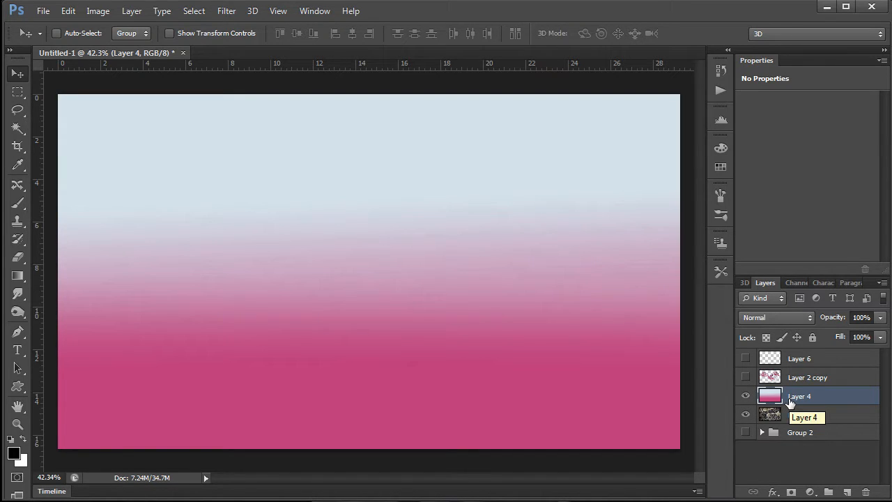
click(746, 396)
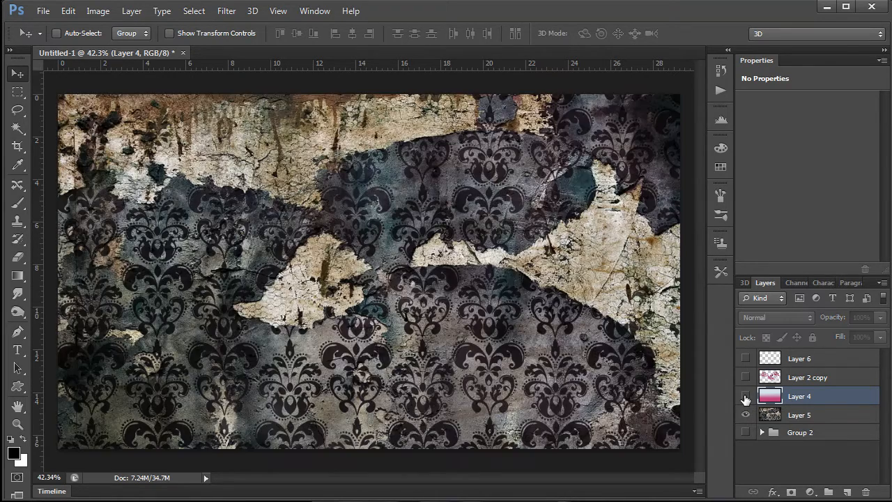
click(746, 396)
click(746, 396)
click(746, 396)
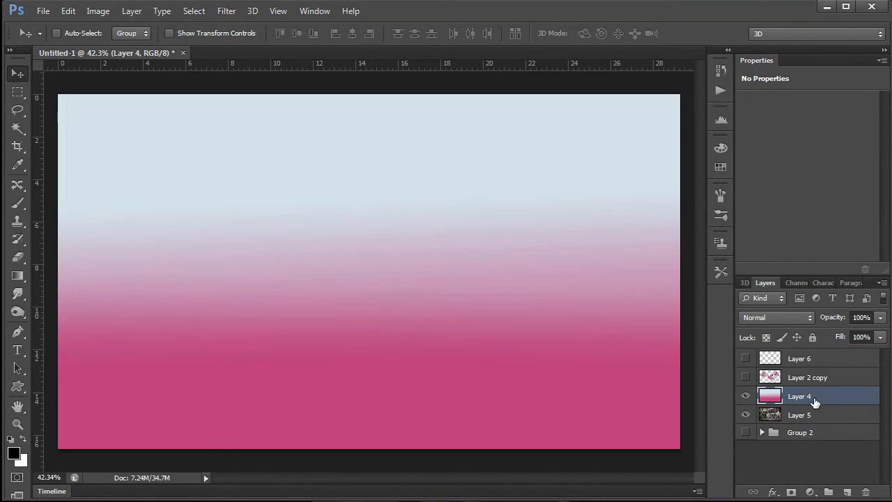
drag(813, 403, 813, 420)
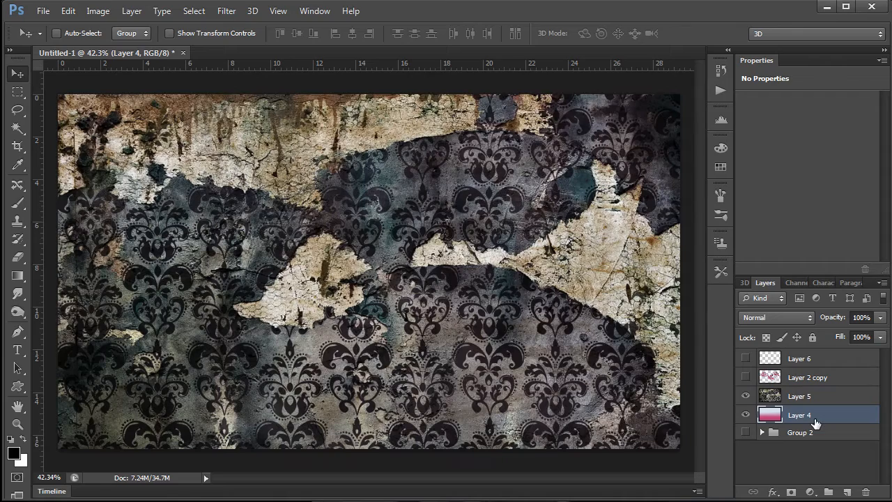
Preview Layer 5 at 32% opacity over the gradient and restore it to 100%
click(778, 399)
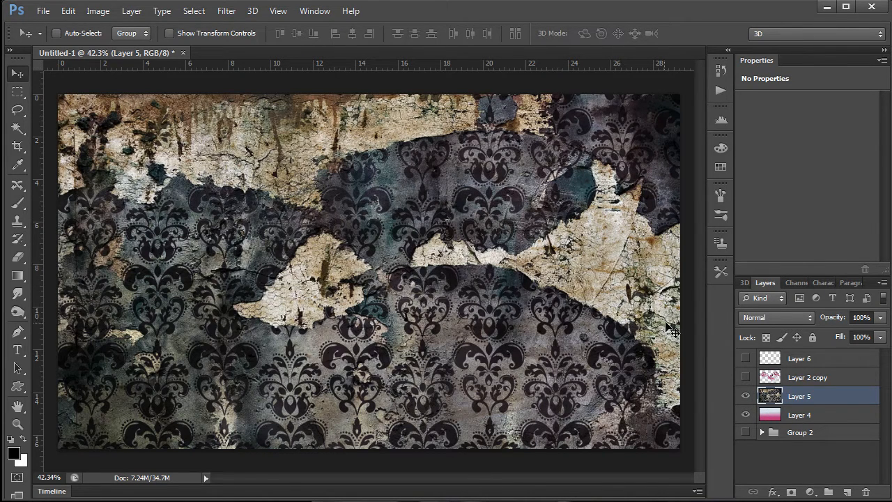
click(880, 318)
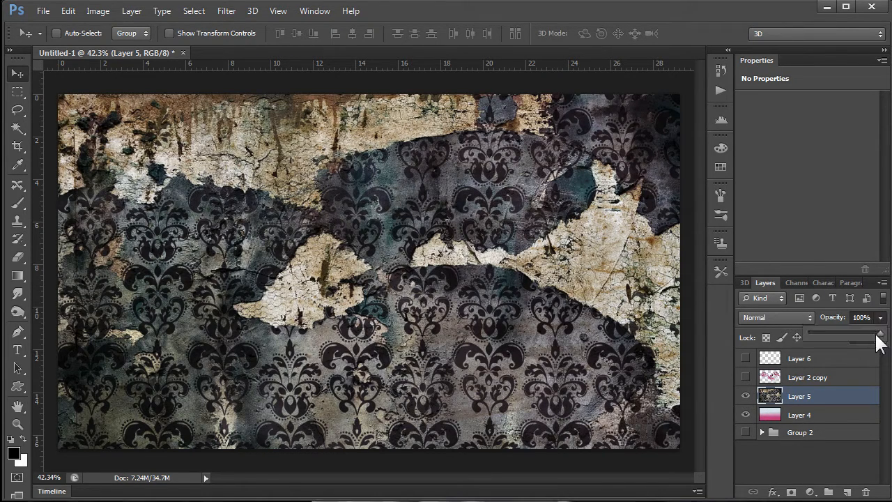
drag(881, 332, 834, 333)
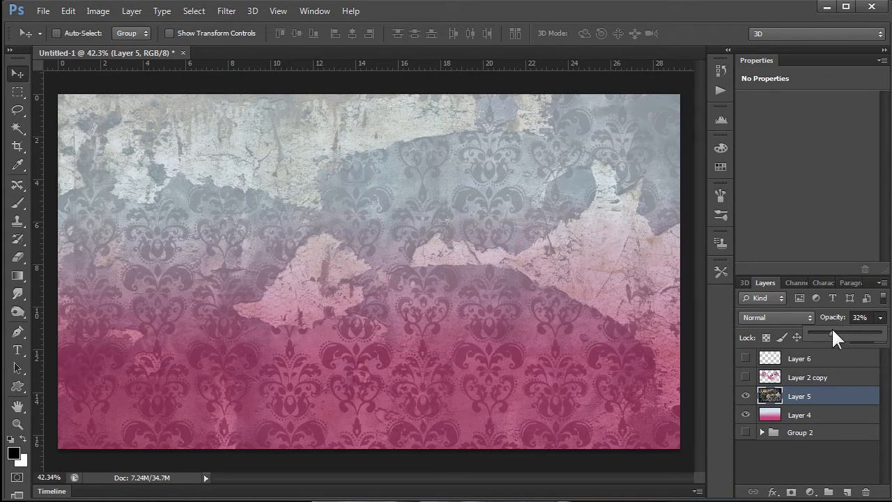
drag(832, 330, 891, 333)
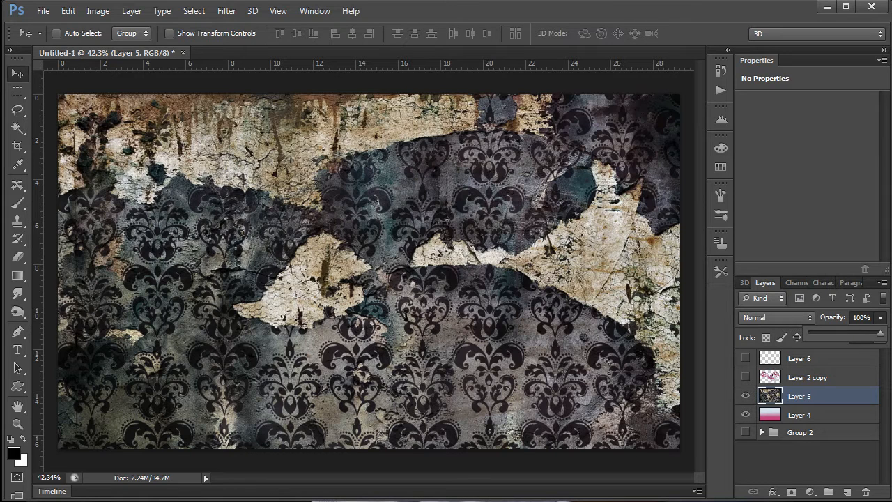
Try the Hard Mix, Overlay, Darken, Vivid Light and Exclusion blend modes on Layer 5
click(770, 315)
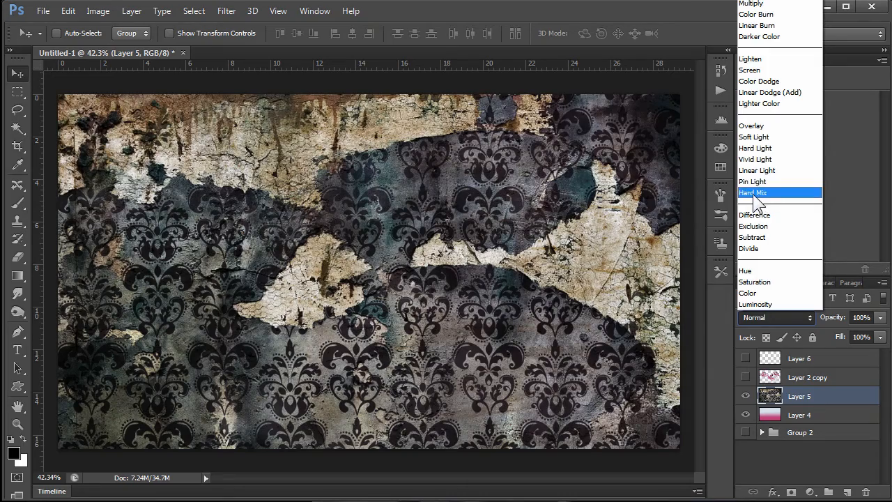
click(755, 193)
click(779, 315)
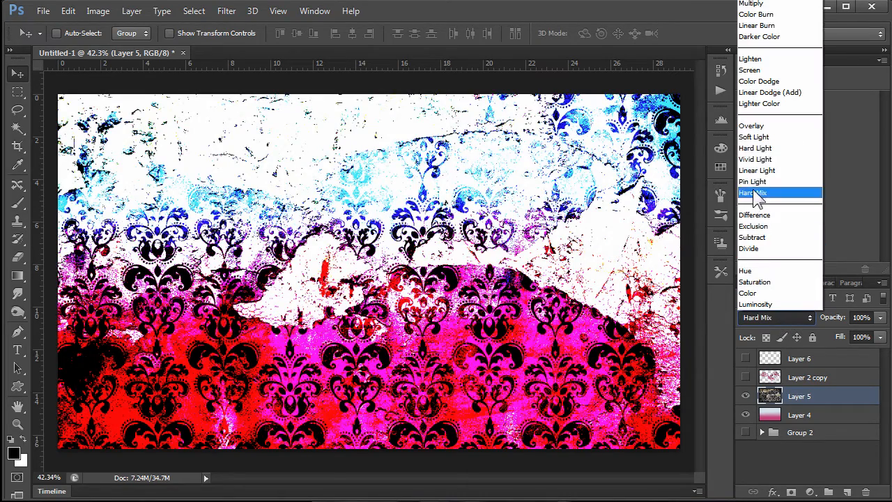
click(750, 127)
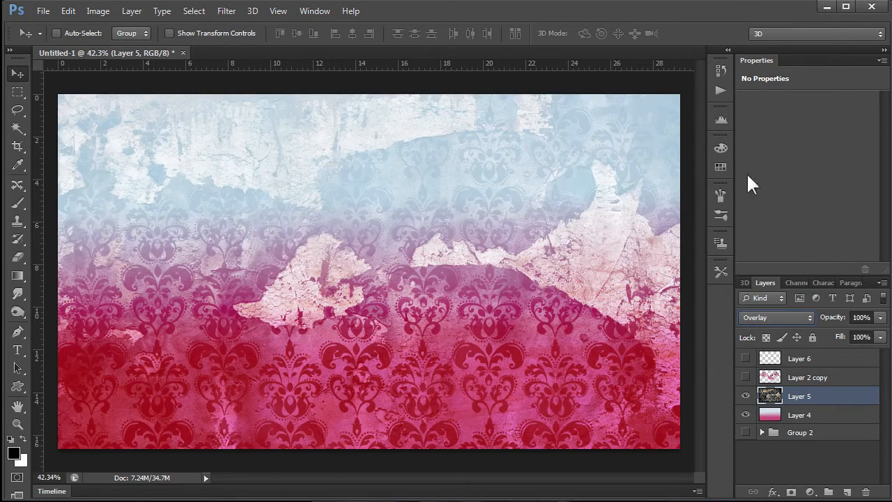
click(783, 314)
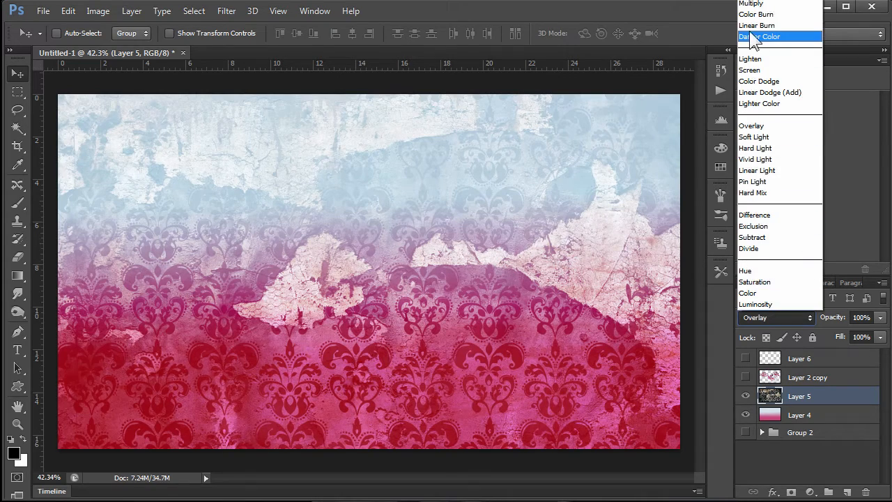
click(751, 4)
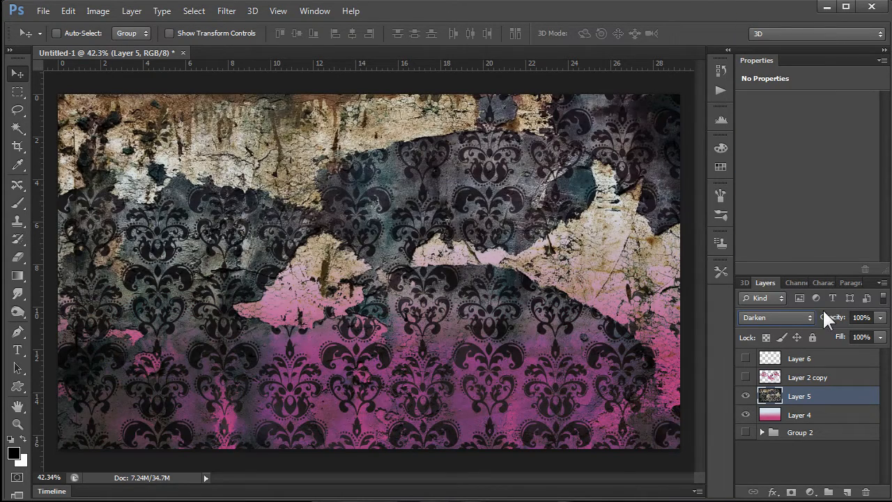
click(784, 319)
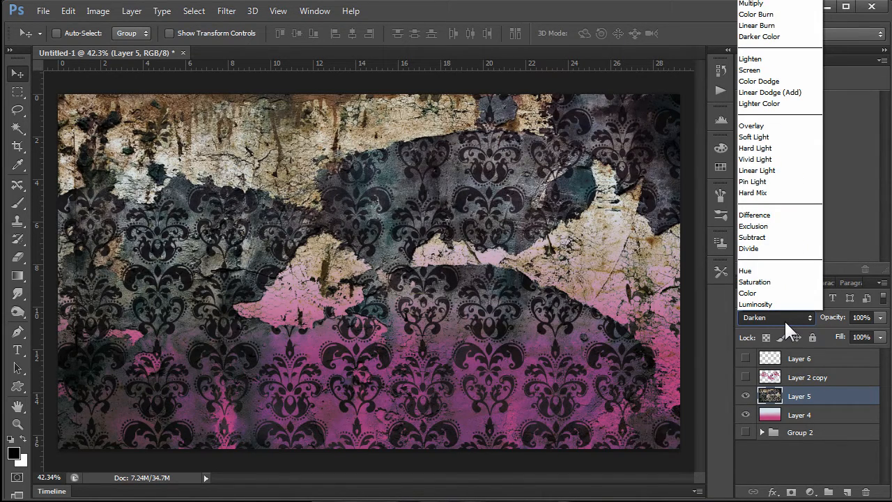
click(760, 159)
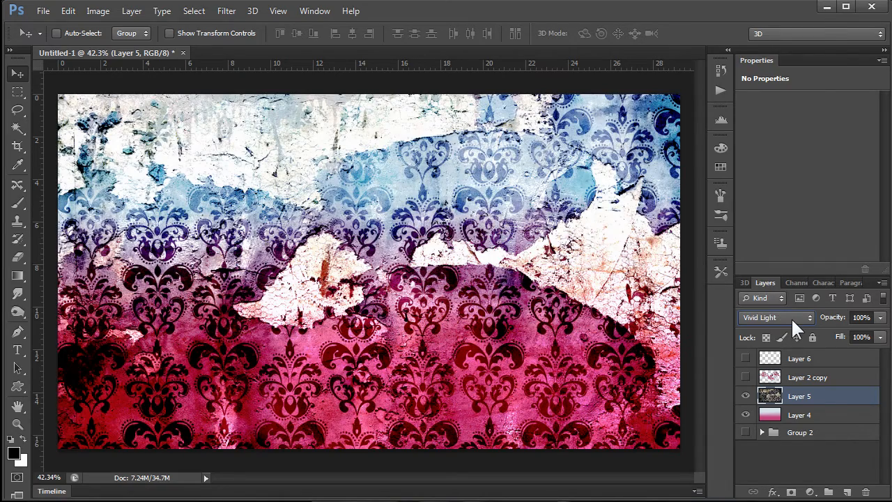
click(791, 317)
click(763, 227)
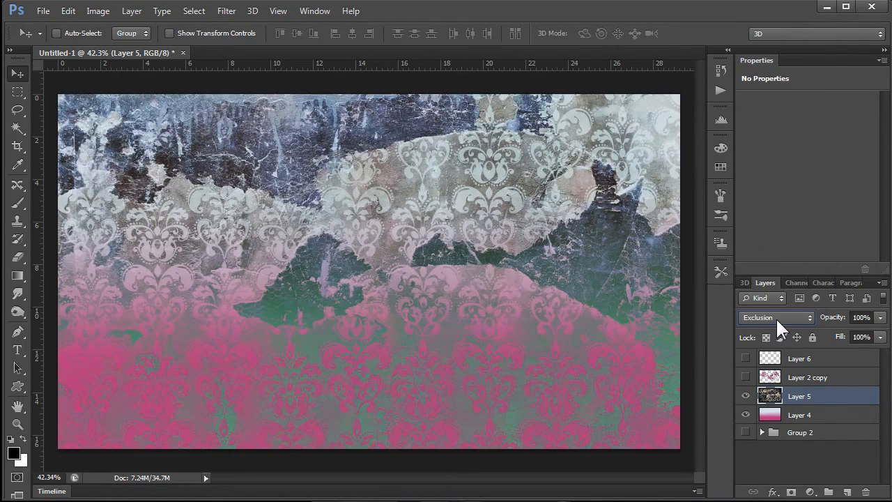
Step back through the blend modes for Layer 5 and set it to Hard Light
click(776, 318)
click(776, 317)
key(Up)
key(Up)
key(Up)
key(Up)
key(Up)
key(Up)
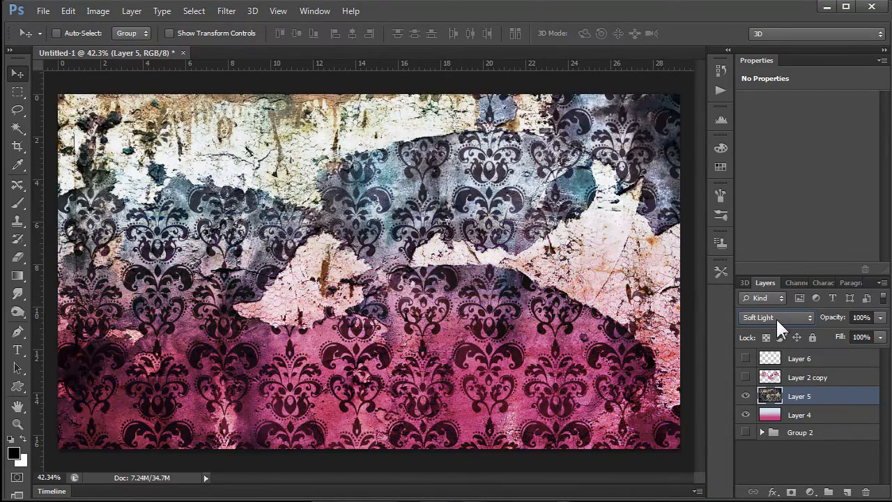
key(Up)
key(Down)
click(761, 318)
click(736, 311)
Toggle the visibility of Layer 5 and Layer 4 in turn to compare each with the blended result
click(745, 396)
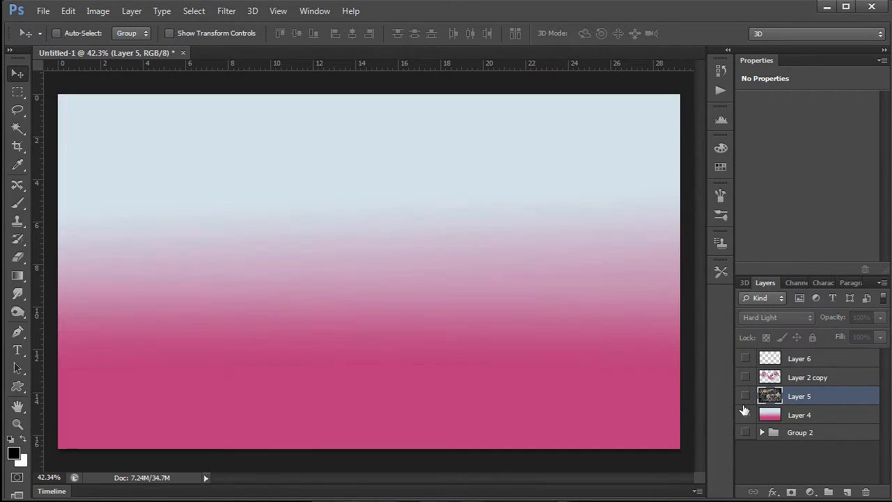
click(745, 396)
click(746, 415)
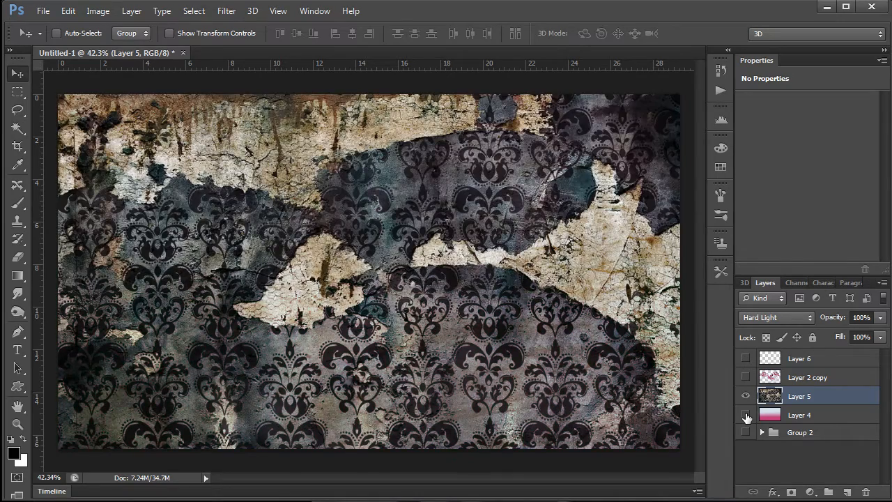
click(746, 415)
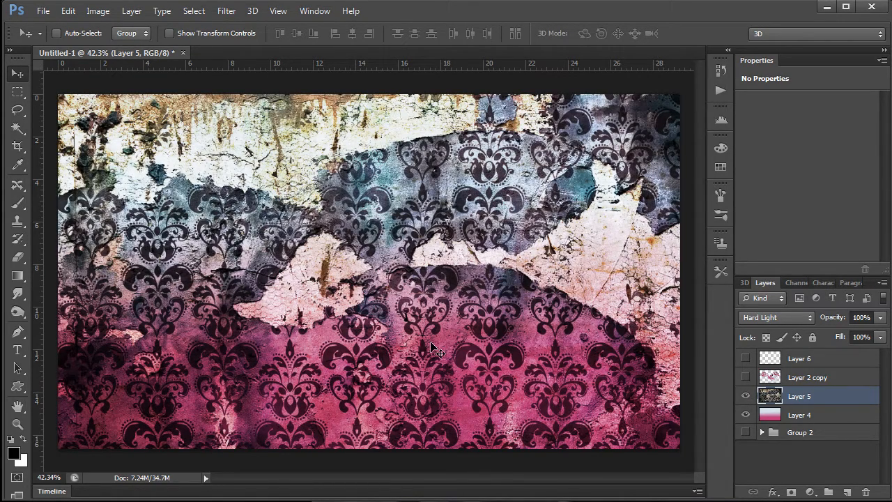
Select and show Layer 2 copy with the lilies, preview it at reduced opacity and return it to 100%
click(811, 381)
click(746, 377)
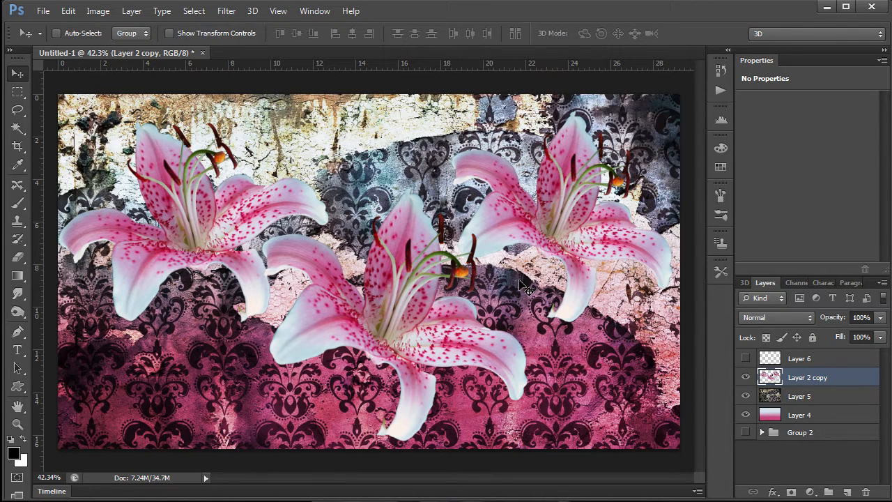
click(881, 317)
mouse_move(881, 333)
mouse_down()
mouse_move(861, 334)
mouse_move(882, 334)
mouse_up()
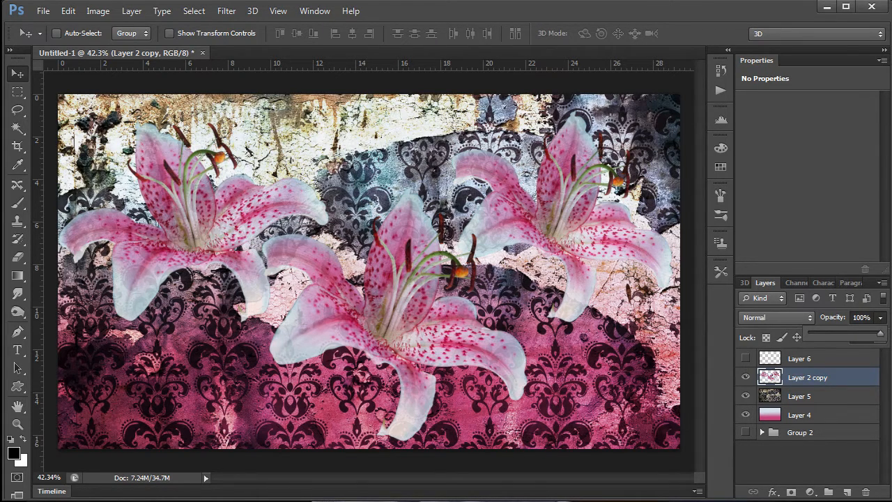
Try blend modes on Layer 2 copy, including Darken, Color Burn, Screen, Color Dodge, Overlay and Soft Light
click(786, 317)
key(Escape)
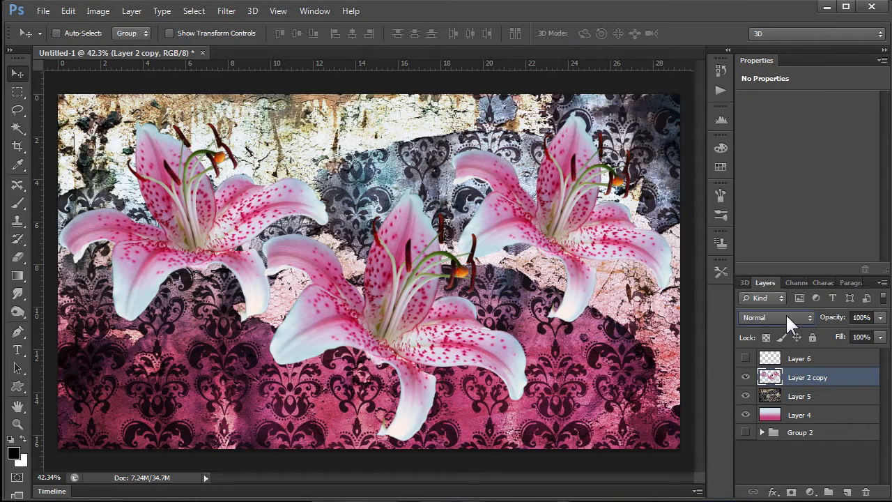
scroll(786, 313, down, 2)
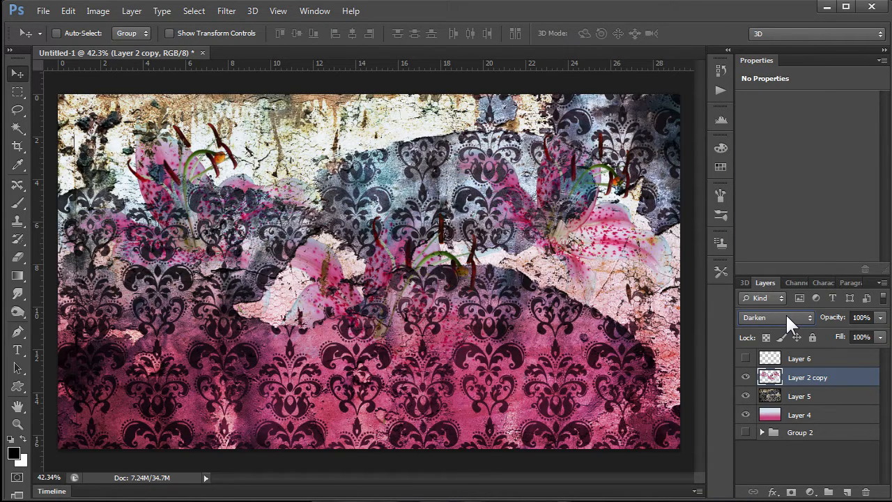
scroll(786, 313, down, 4)
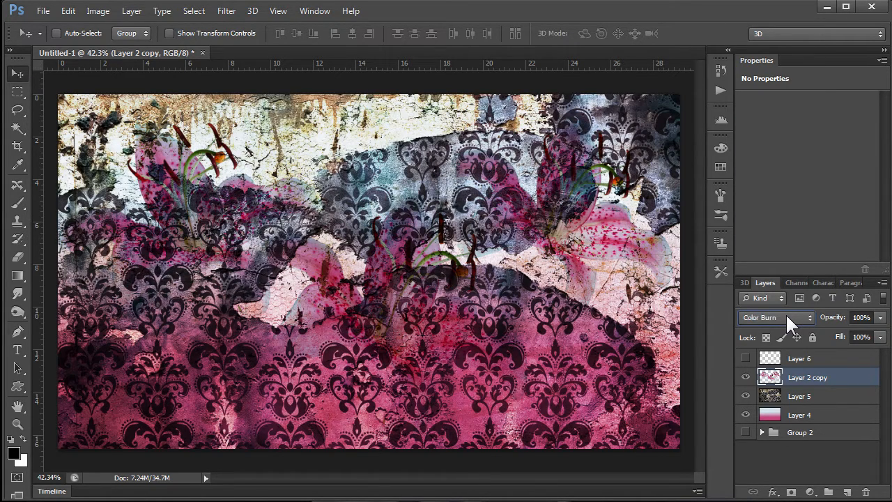
scroll(786, 314, down, 4)
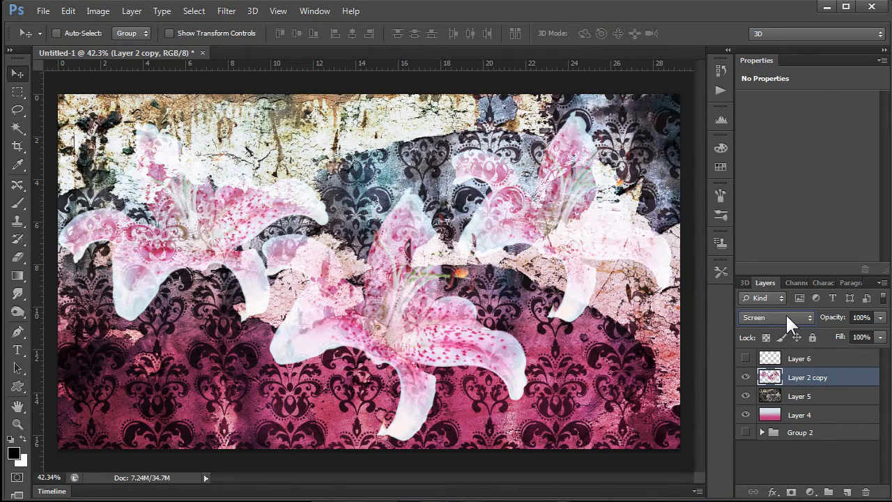
scroll(786, 313, up, 1)
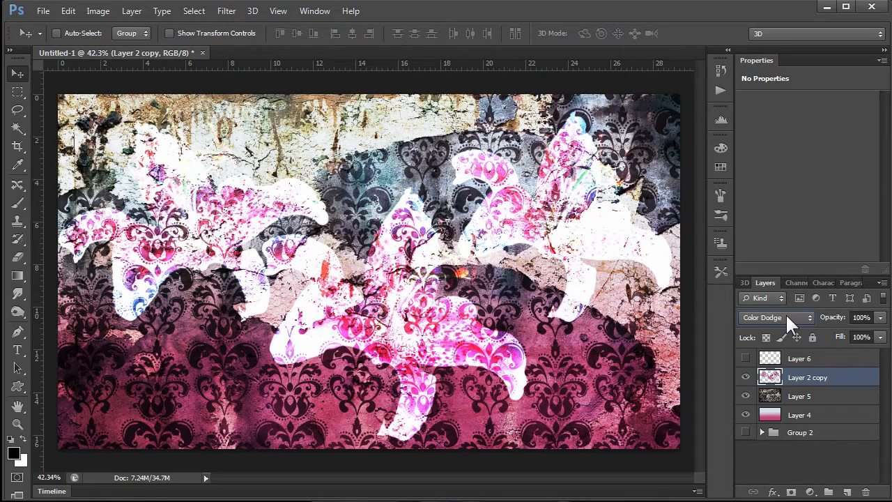
scroll(786, 313, down, 3)
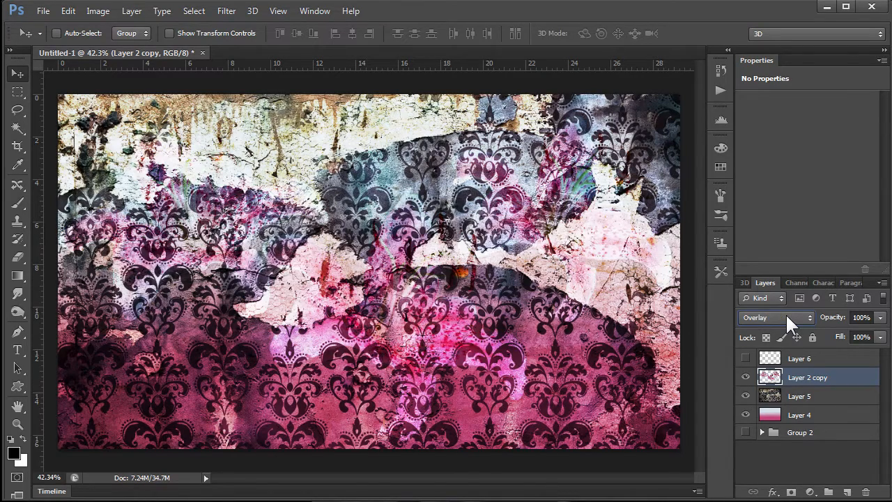
scroll(786, 313, down, 1)
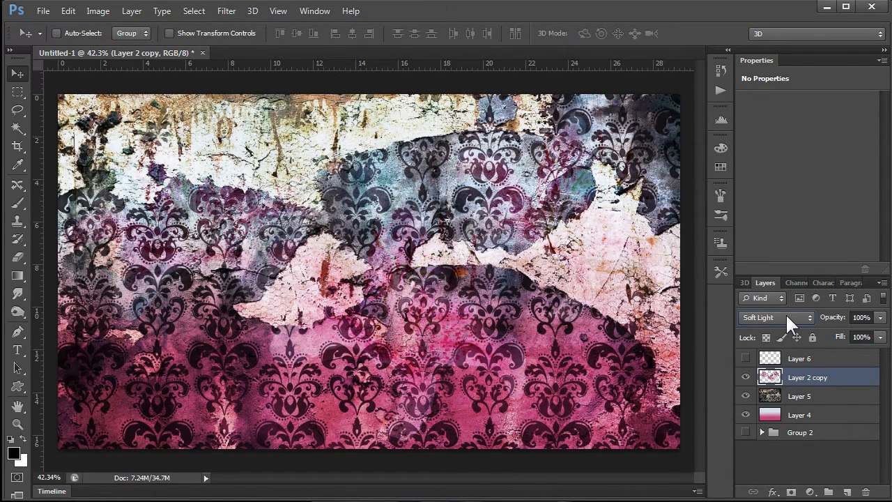
Compare further blend modes such as Pin Light on Layer 2 copy and set it to Linear Light
scroll(786, 313, up, 2)
scroll(786, 313, down, 2)
scroll(785, 313, down, 3)
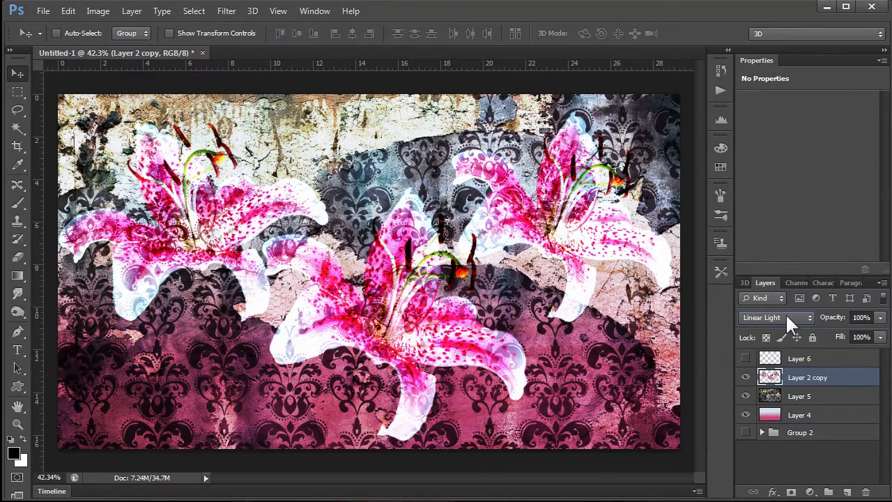
scroll(786, 313, down, 1)
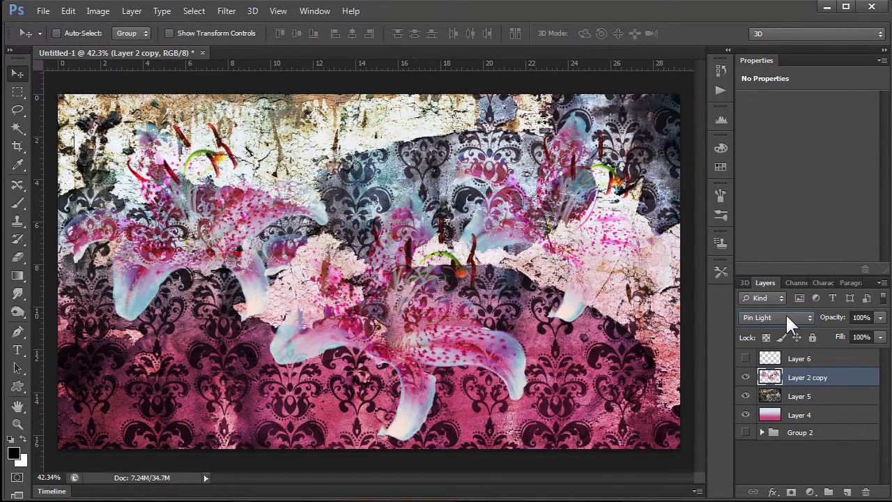
scroll(786, 313, up, 2)
scroll(786, 313, down, 3)
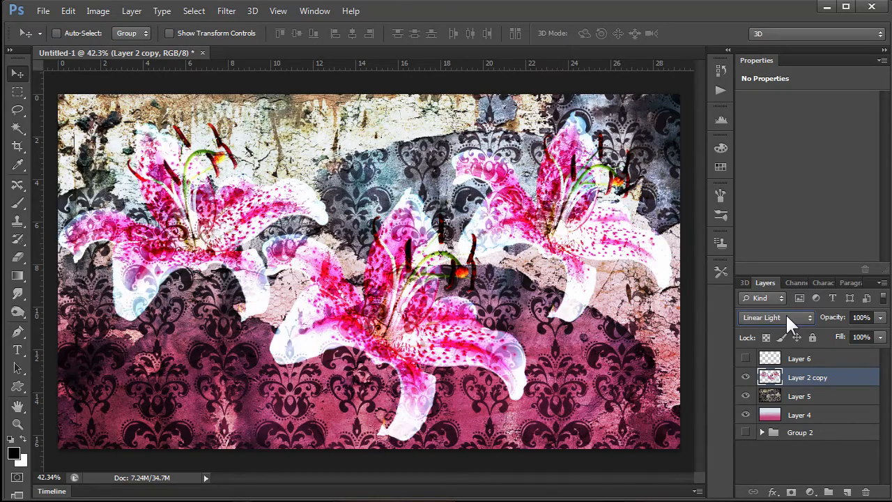
Try further blend modes on Layer 2 copy, including Difference, Divide and Saturation, and return it to Normal
scroll(786, 313, down, 2)
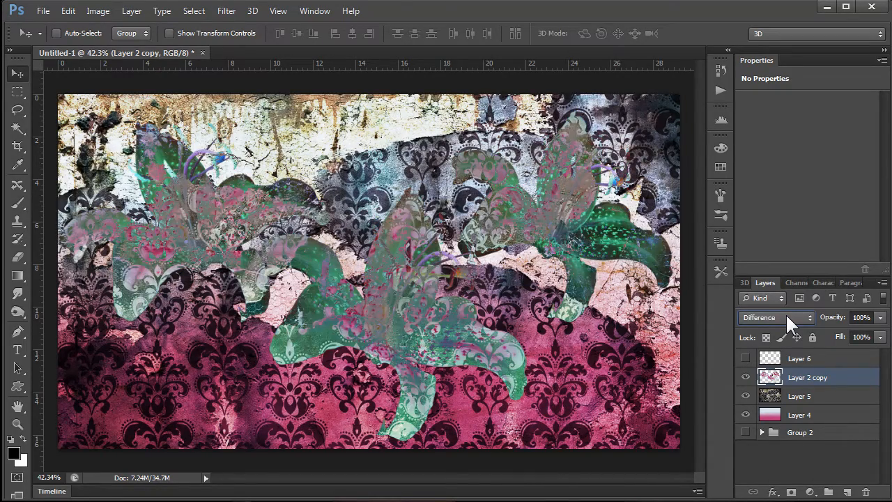
scroll(786, 313, up, 2)
scroll(785, 313, down, 4)
scroll(785, 313, up, 1)
scroll(786, 314, down, 3)
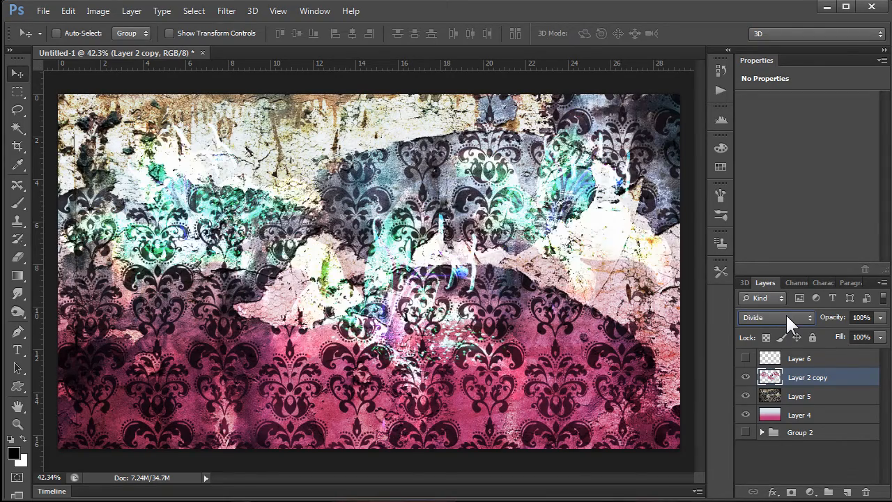
click(786, 313)
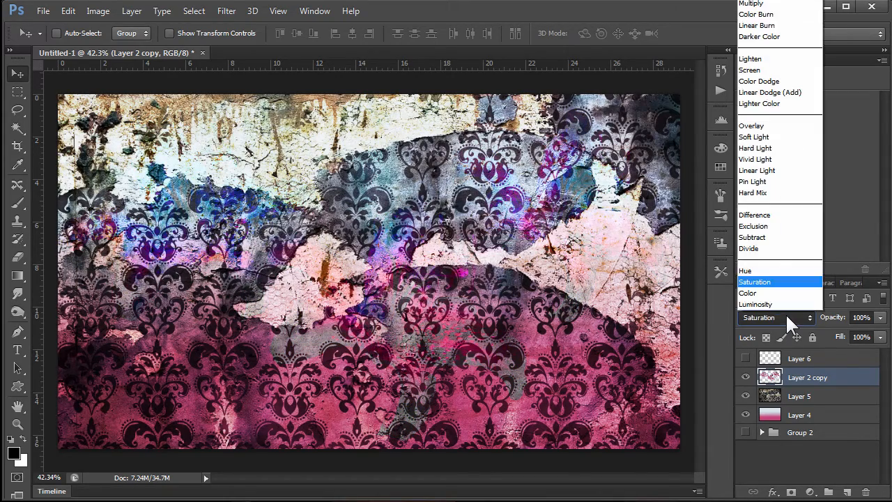
click(756, 0)
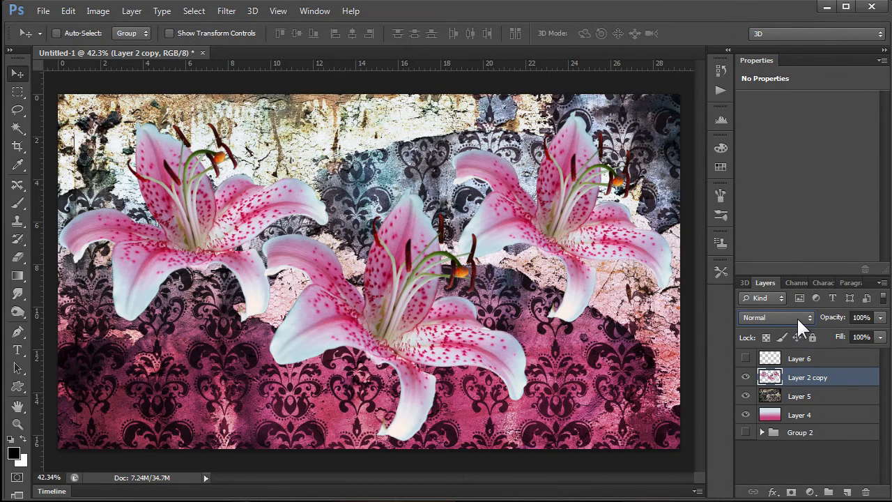
Lower the fill of Layer 2 copy to 86%, leaving its opacity at 100%
click(880, 337)
drag(879, 354, 859, 353)
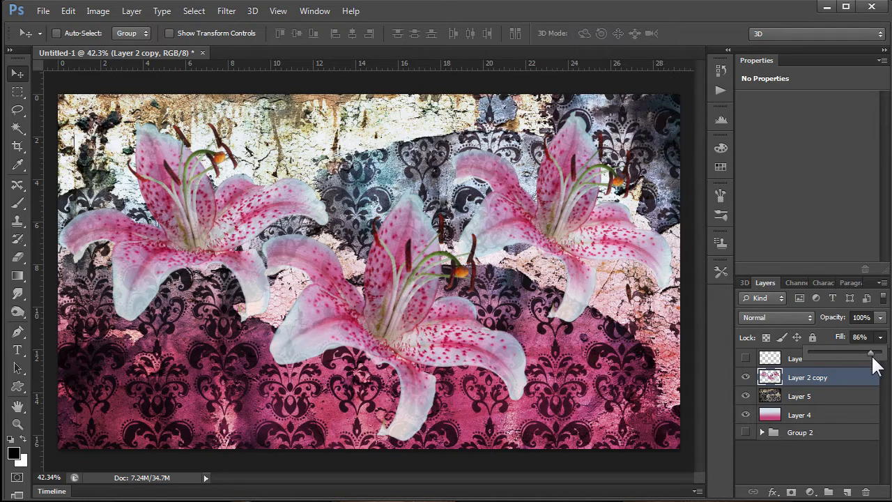
click(820, 380)
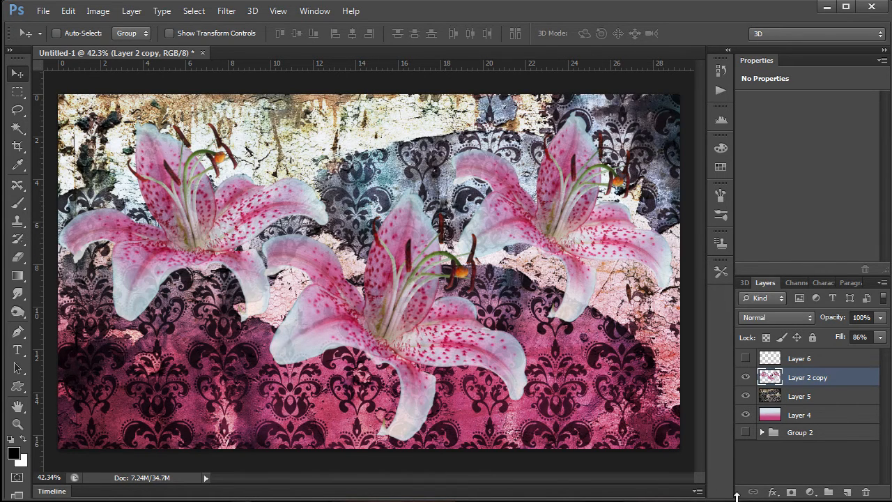
Delete the existing Layer 6 and add a new empty layer above Layer 2 copy
click(745, 358)
click(821, 358)
key(Delete)
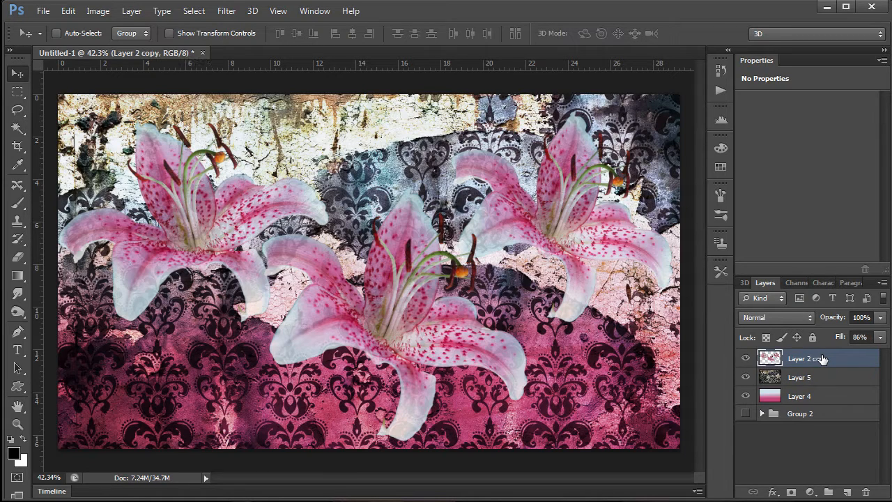
click(848, 492)
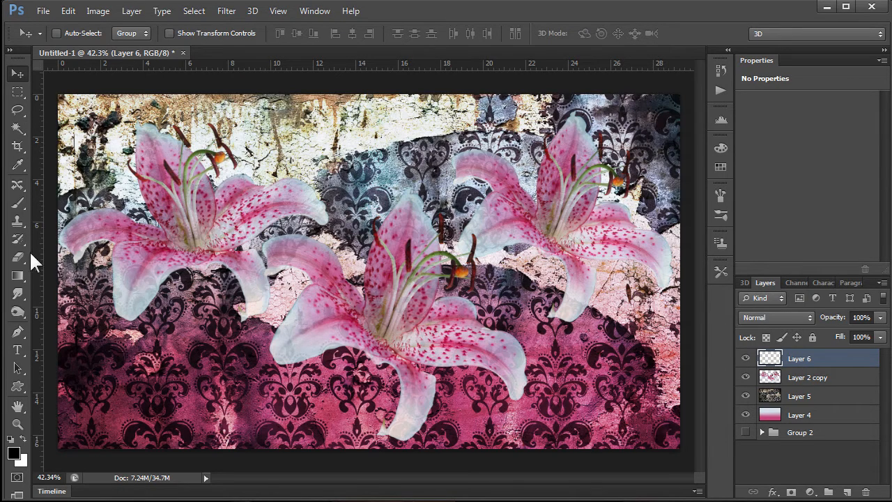
Paint a soft black vignette around the edges of the canvas on the new layer with the 387 px Brush
click(20, 203)
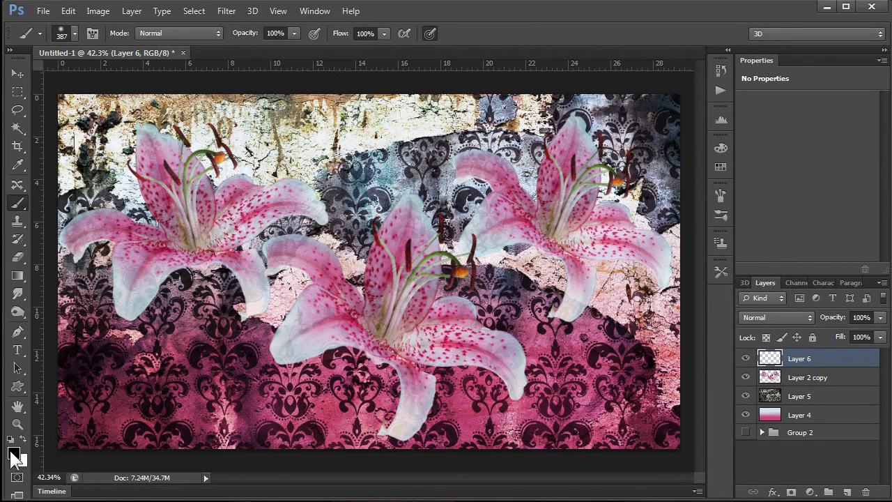
mouse_move(72, 122)
mouse_down()
mouse_move(73, 98)
mouse_move(38, 127)
mouse_move(22, 205)
mouse_move(17, 315)
mouse_move(34, 315)
mouse_move(38, 417)
mouse_move(89, 490)
mouse_move(115, 497)
mouse_move(478, 490)
mouse_move(434, 482)
mouse_move(612, 486)
mouse_move(687, 444)
mouse_move(693, 402)
mouse_move(672, 417)
mouse_move(689, 399)
mouse_move(715, 288)
mouse_move(725, 290)
mouse_move(713, 119)
mouse_move(720, 132)
mouse_move(660, 57)
mouse_move(594, 53)
mouse_move(576, 66)
mouse_move(343, 75)
mouse_move(402, 79)
mouse_move(253, 80)
mouse_move(59, 64)
mouse_move(108, 64)
mouse_move(14, 127)
mouse_move(55, 111)
mouse_move(17, 182)
mouse_move(26, 181)
mouse_move(12, 285)
mouse_move(12, 277)
mouse_move(55, 340)
mouse_move(89, 428)
mouse_move(132, 466)
mouse_move(220, 477)
mouse_move(213, 470)
mouse_move(269, 464)
mouse_move(341, 481)
mouse_move(595, 468)
mouse_up()
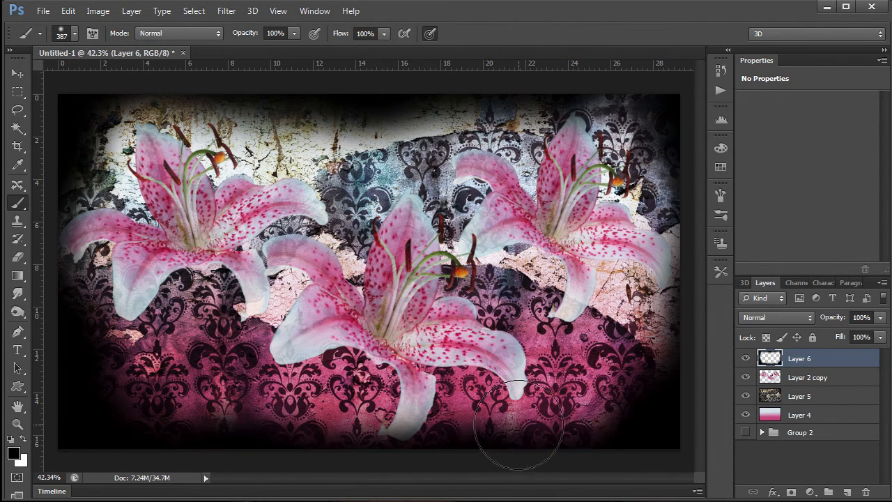
mouse_move(670, 342)
mouse_down()
mouse_move(695, 236)
mouse_move(685, 156)
mouse_move(670, 113)
mouse_move(593, 85)
mouse_up()
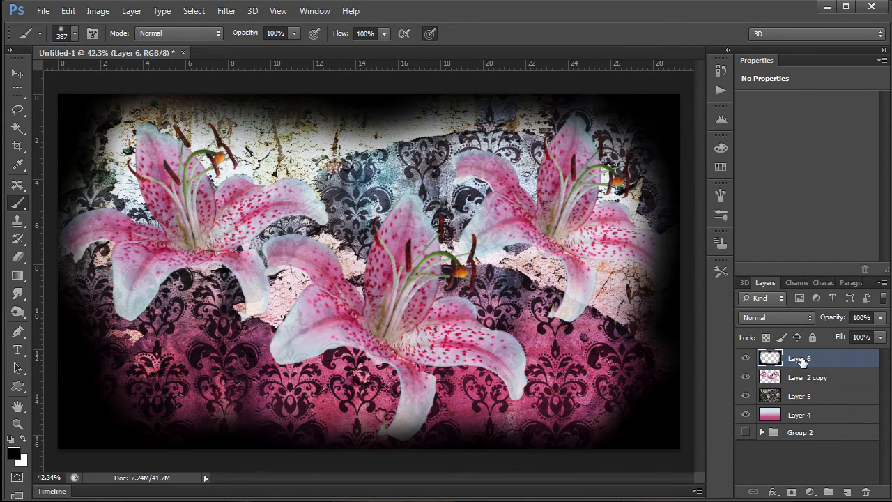
Try Color Burn, Color Dodge and Overlay on the vignette layer, set it to Soft Light and toggle its visibility to compare
click(787, 311)
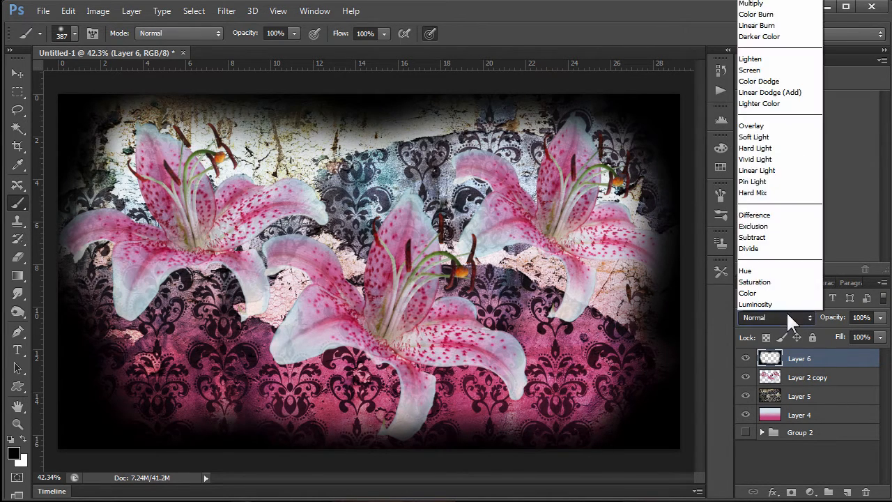
key(Escape)
scroll(787, 318, down, 4)
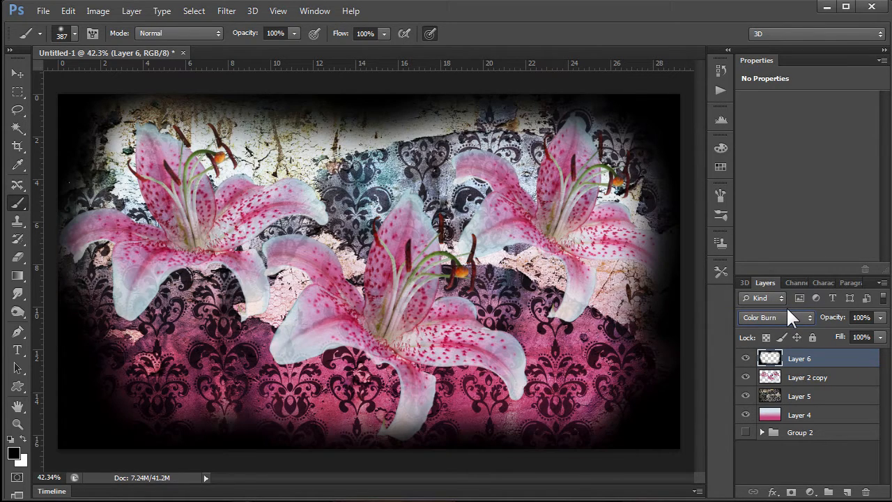
scroll(787, 311, down, 3)
scroll(788, 311, down, 4)
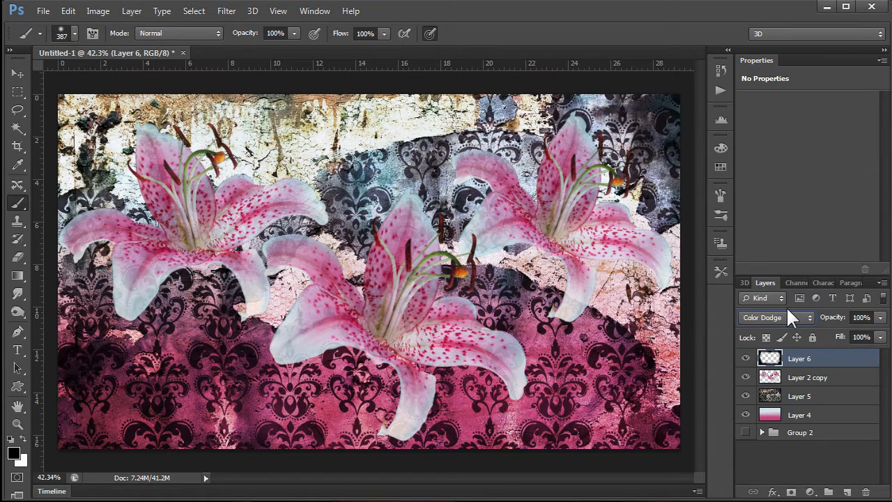
scroll(788, 311, down, 1)
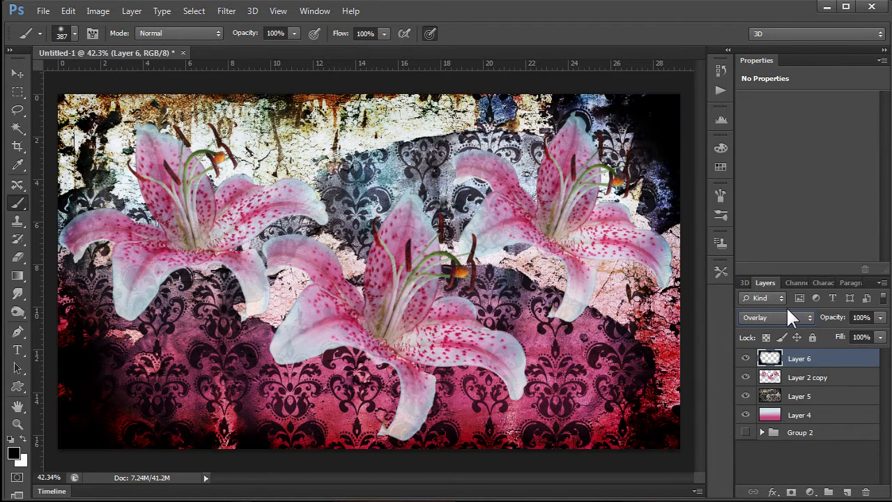
scroll(788, 311, down, 1)
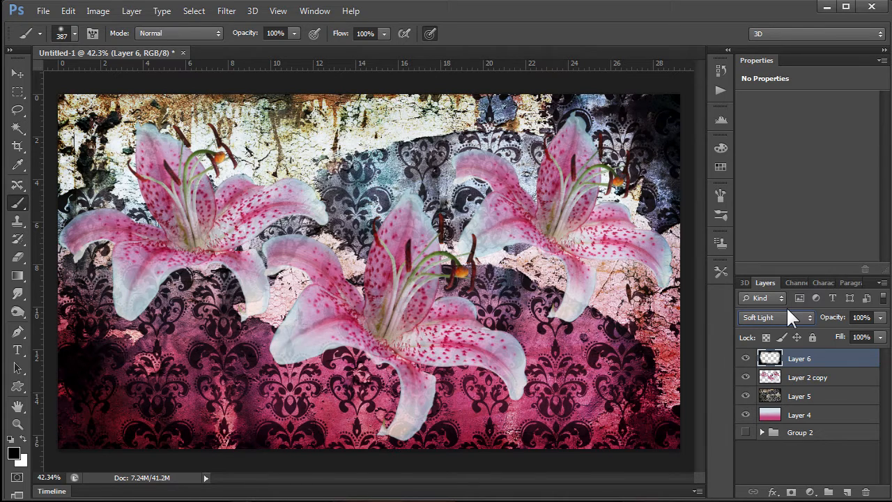
click(746, 358)
click(746, 358)
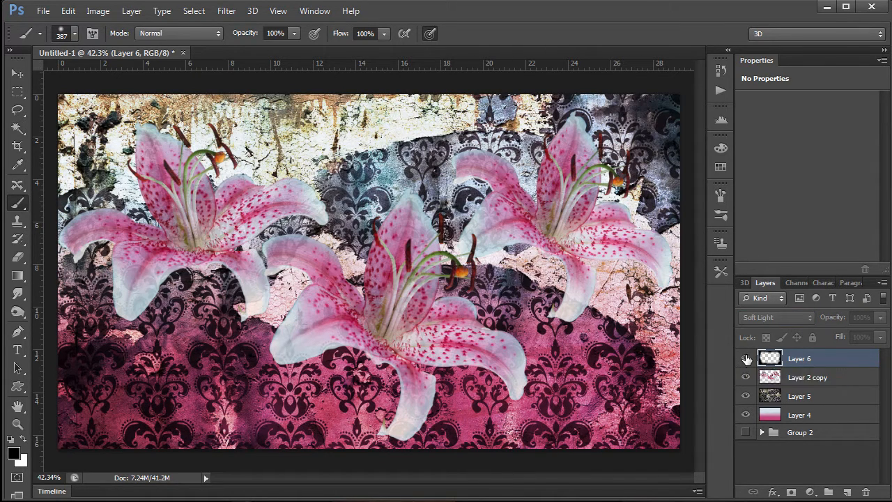